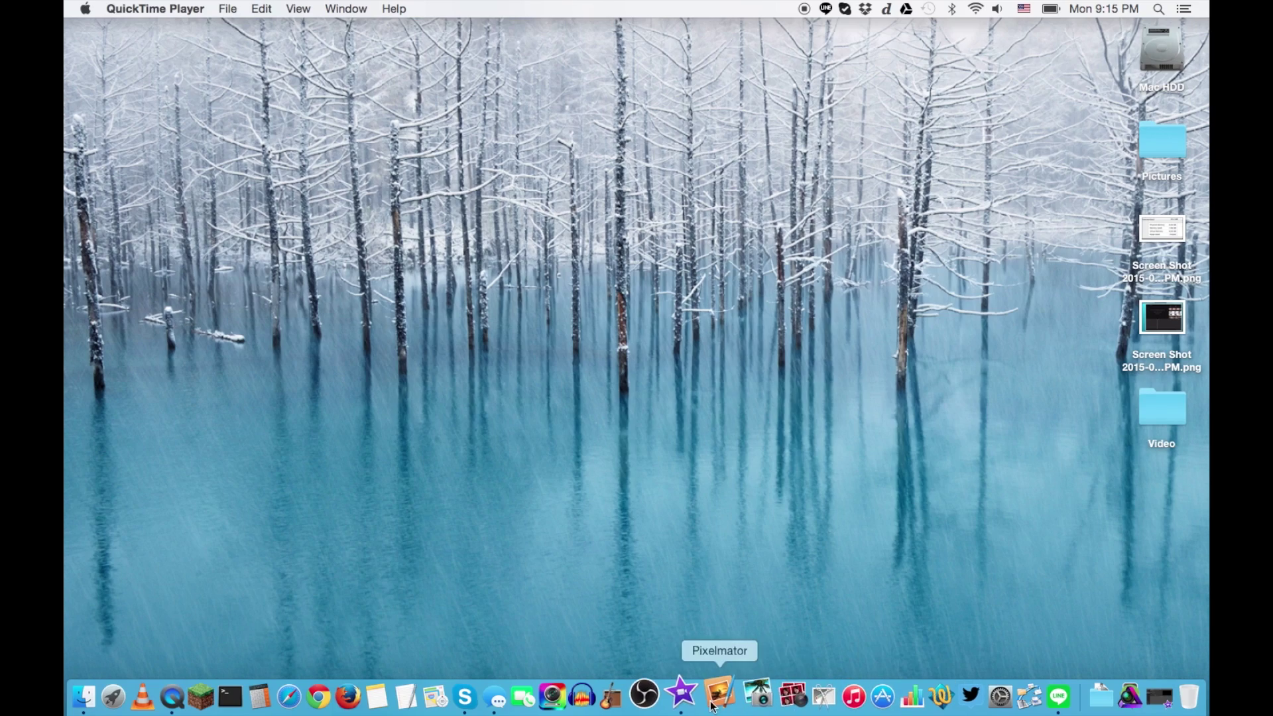
# Step: Launch iMovie from the Dock and toggle the Libraries sidebar off and on, leaving it shown
pyautogui.click(686, 696)
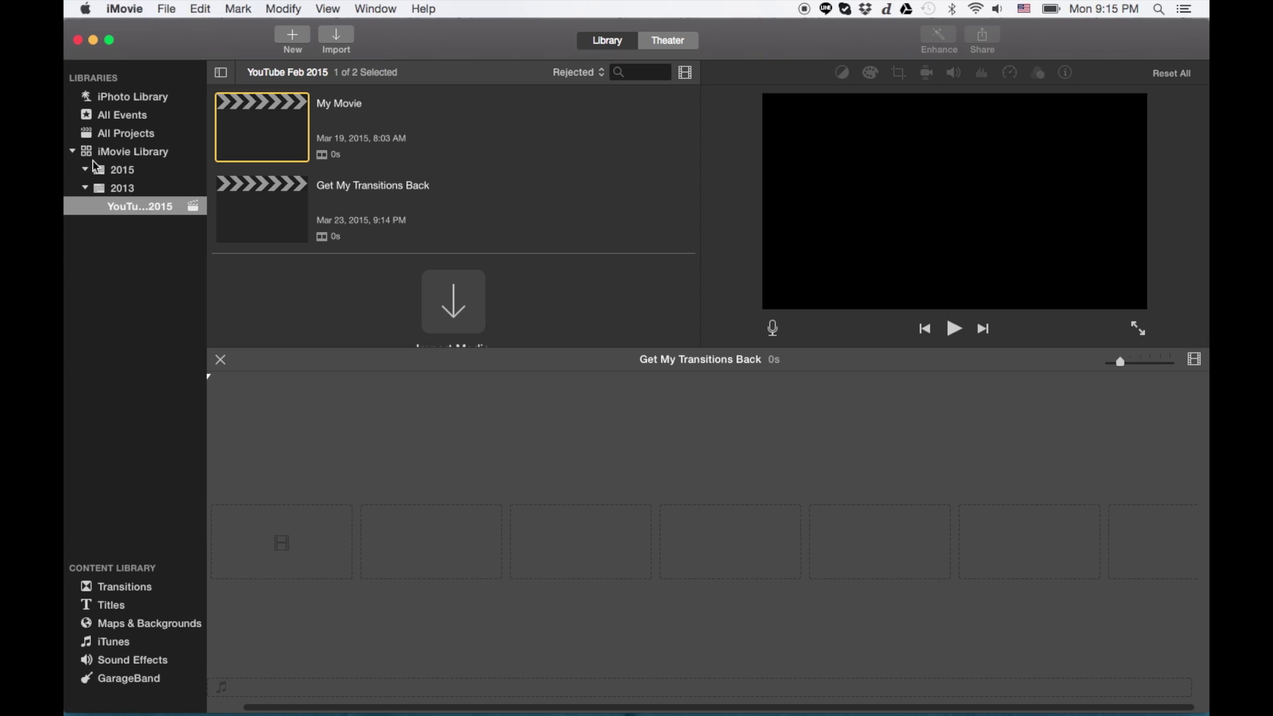
pyautogui.click(223, 73)
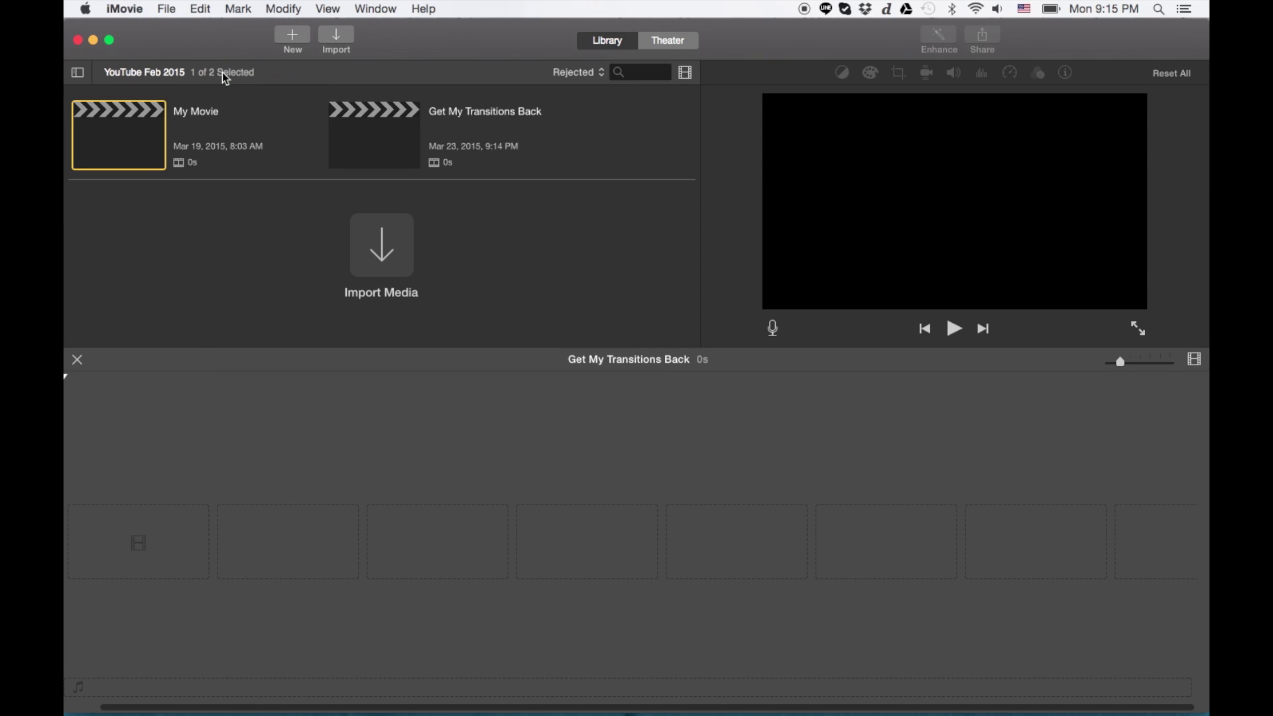
pyautogui.click(81, 73)
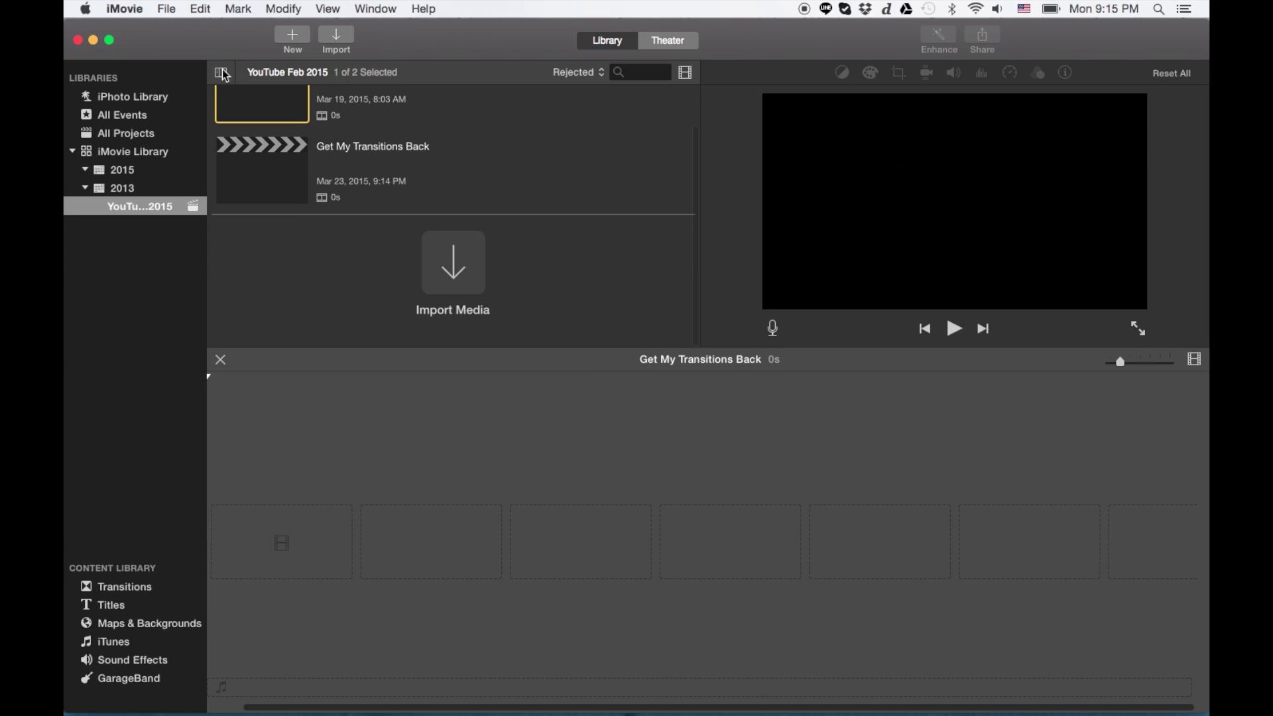
pyautogui.click(223, 73)
pyautogui.click(79, 564)
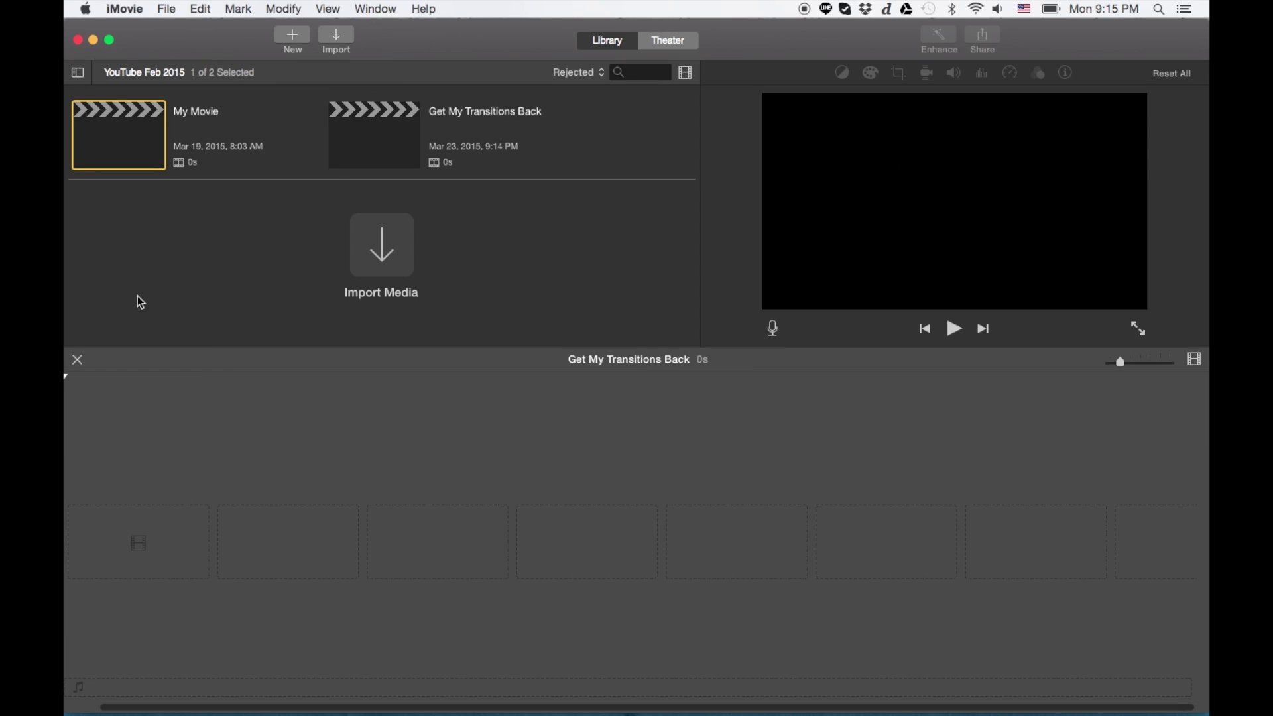
pyautogui.click(78, 72)
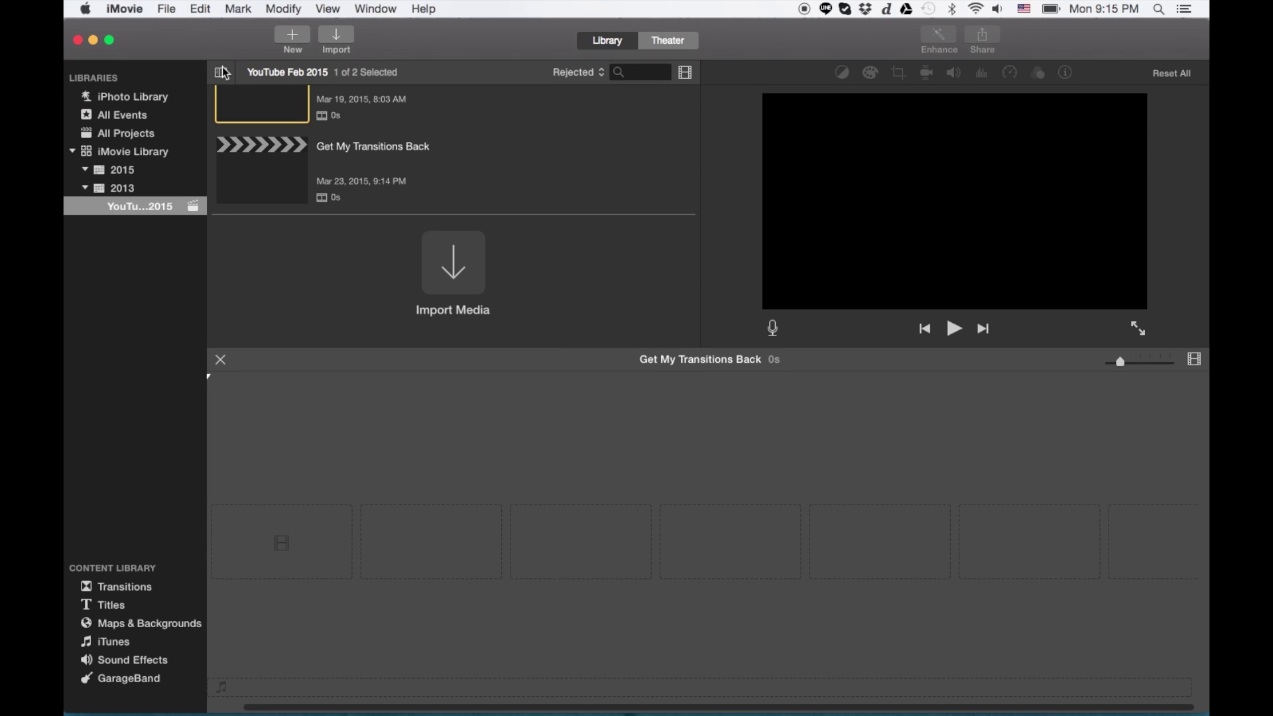
pyautogui.click(125, 10)
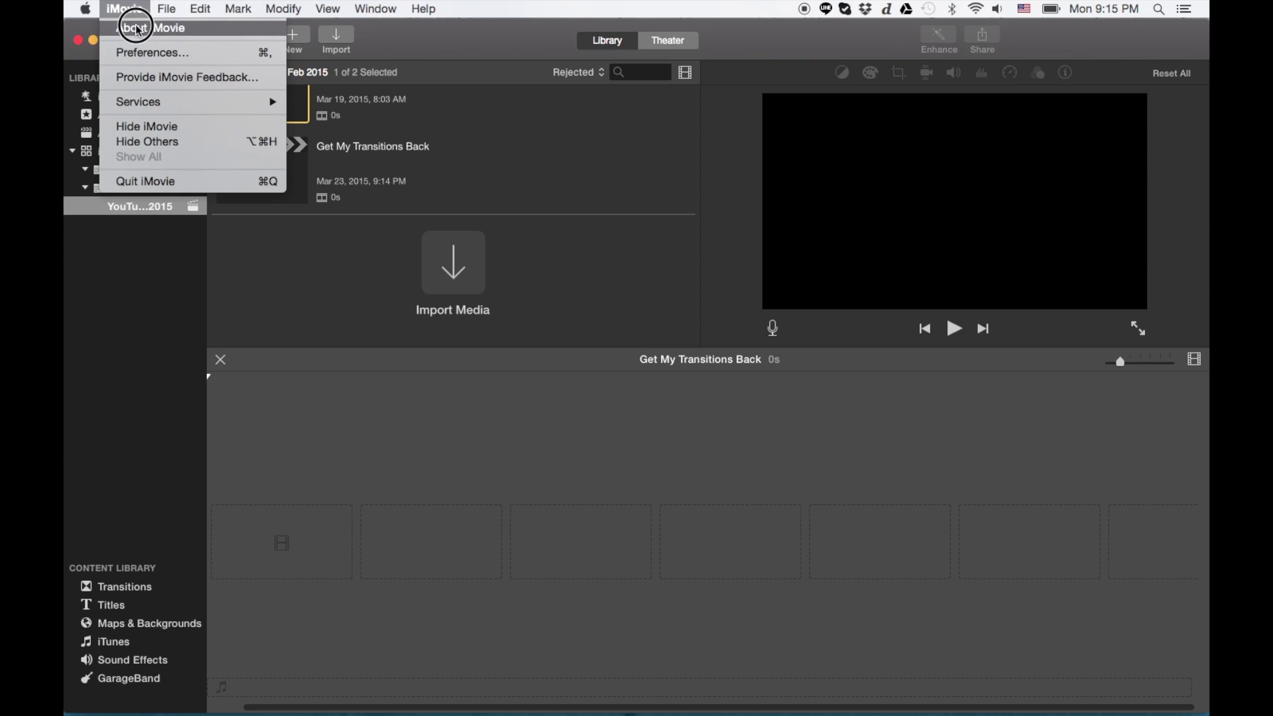
pyautogui.click(125, 9)
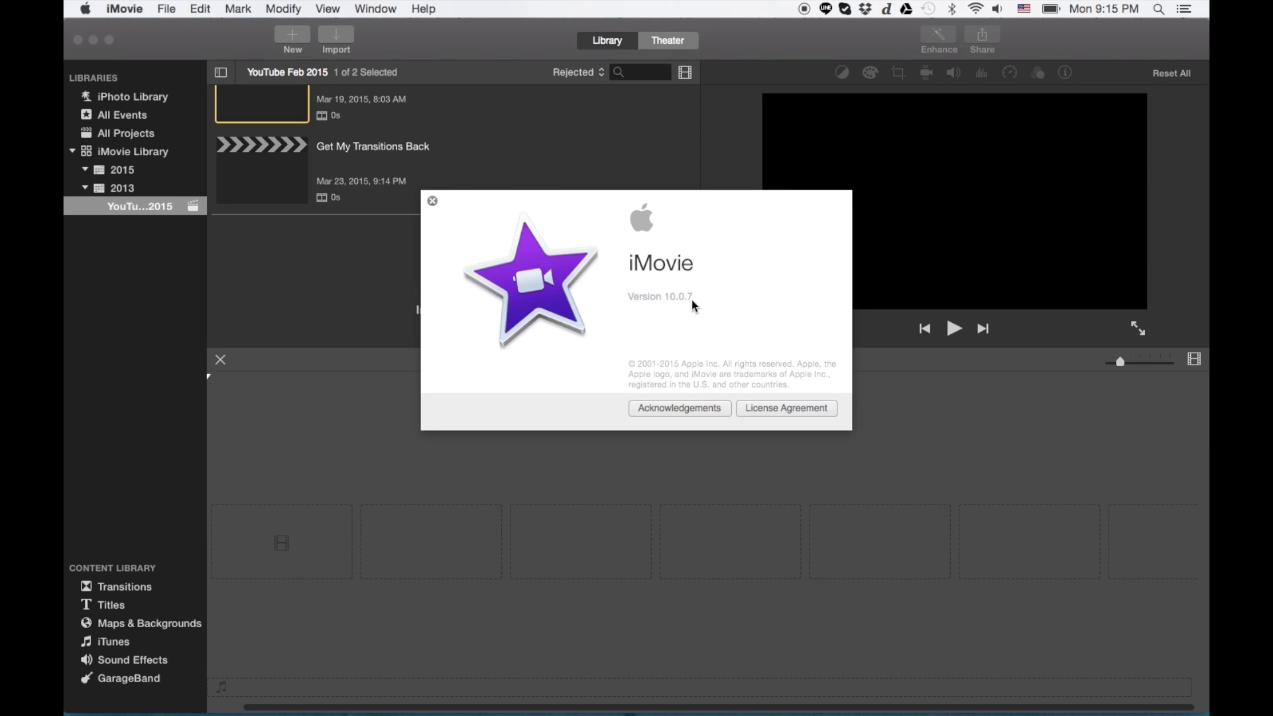
pyautogui.click(433, 201)
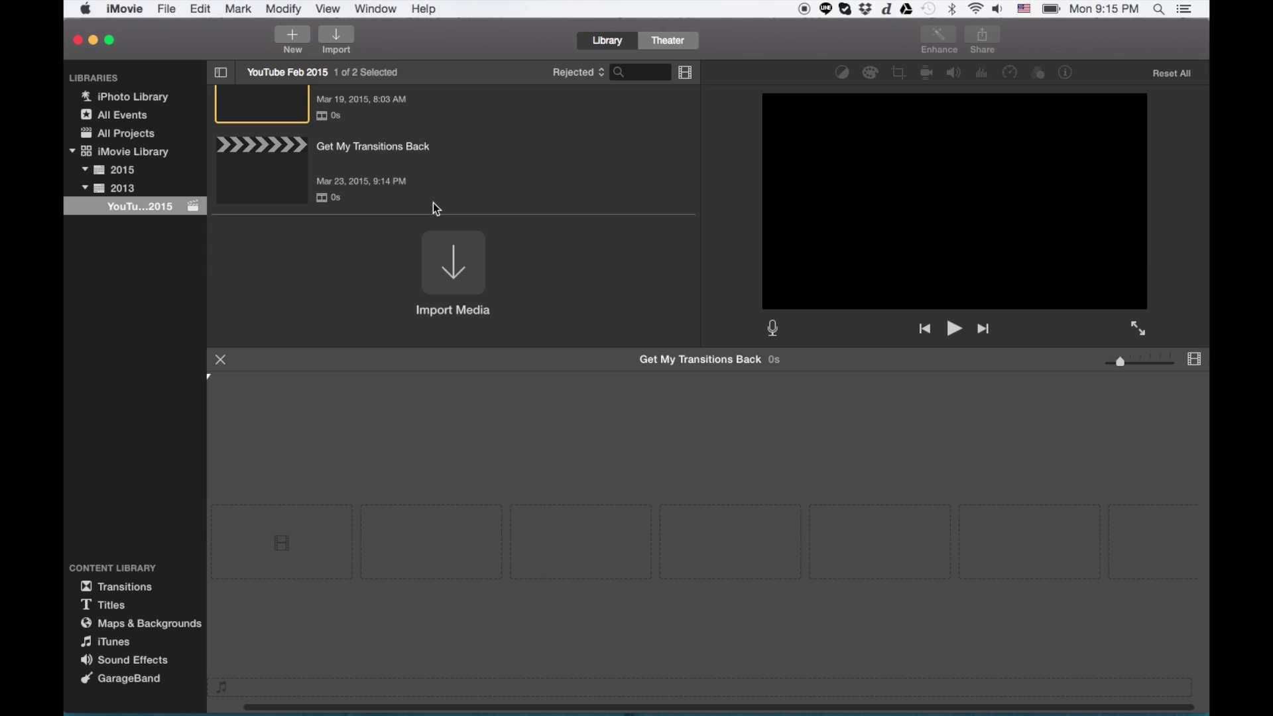
pyautogui.click(220, 71)
# Step: Show the Libraries sidebar, then hide it with Window > Hide Libraries
pyautogui.click(80, 72)
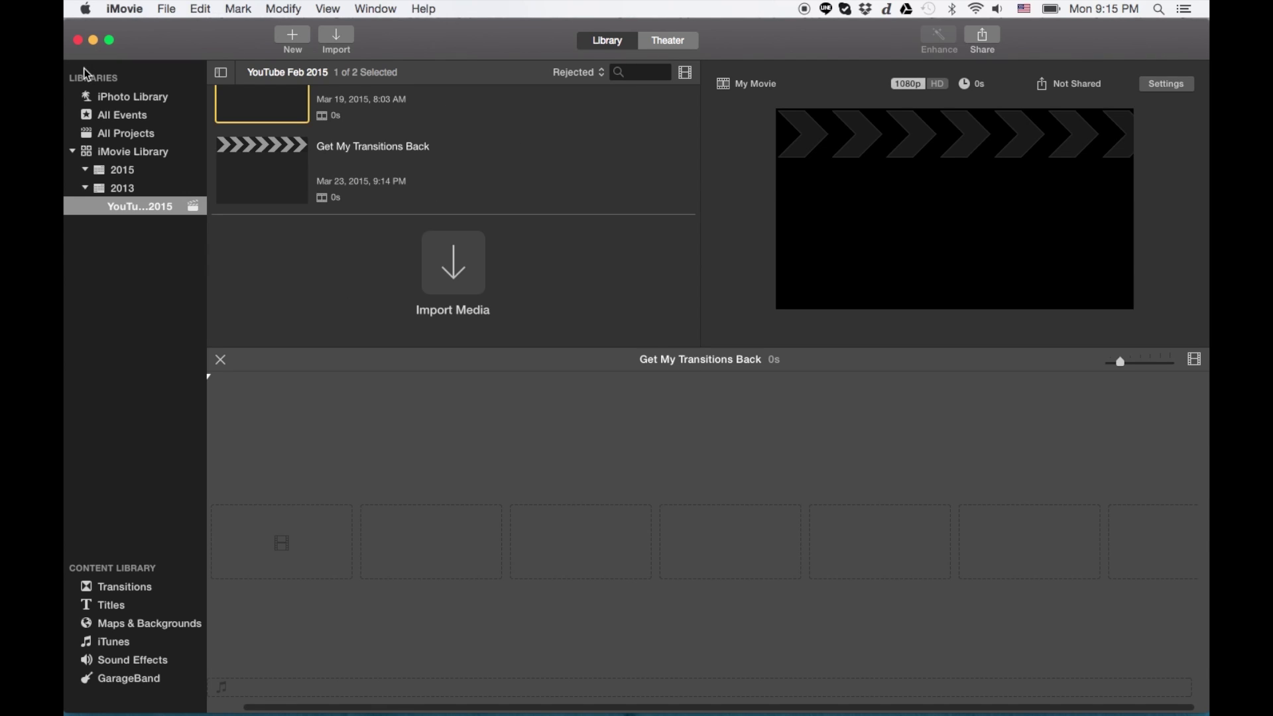
pyautogui.click(373, 9)
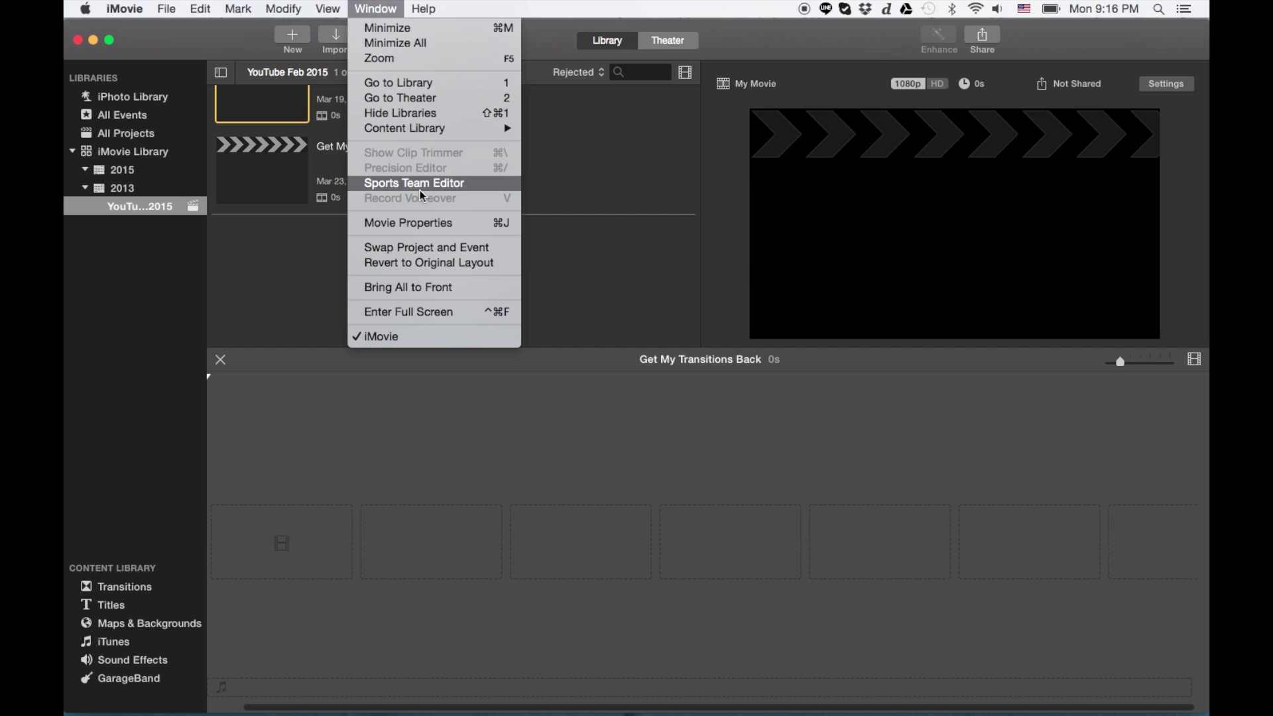
pyautogui.click(413, 116)
# Step: Restore the sidebar with Window > Show Libraries, then toggle it off and back on
pyautogui.click(374, 8)
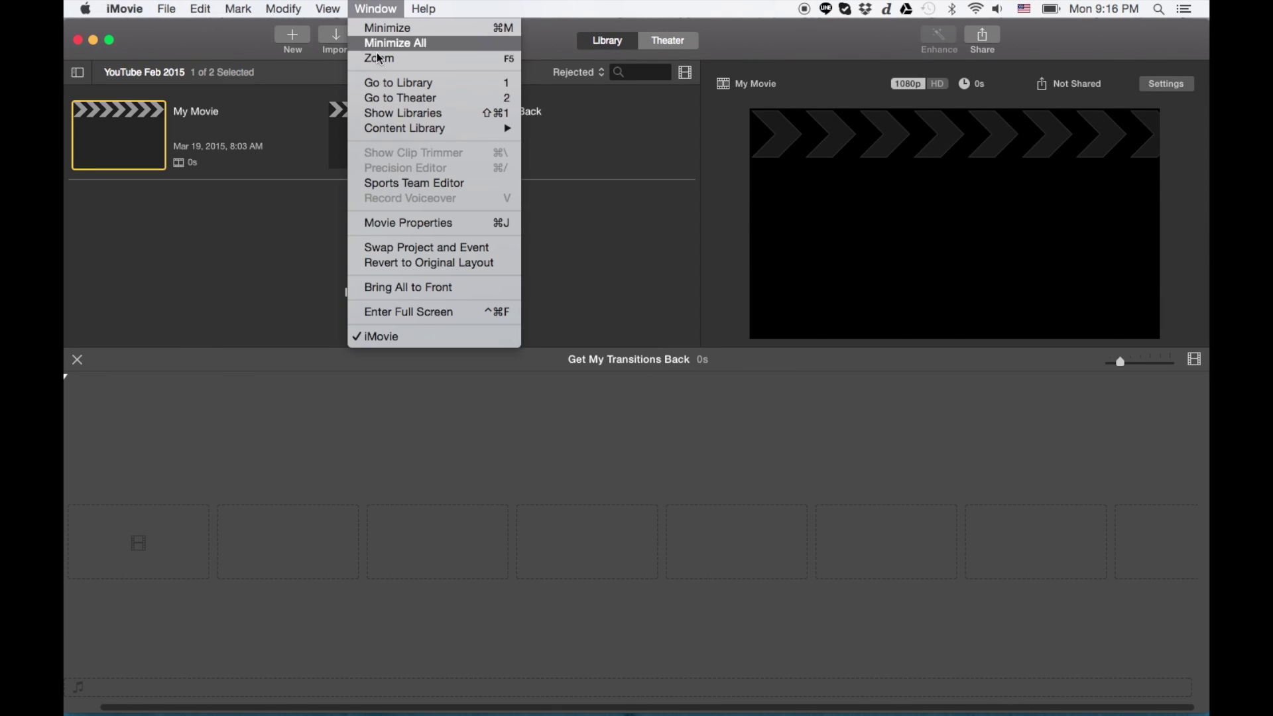
pyautogui.click(401, 112)
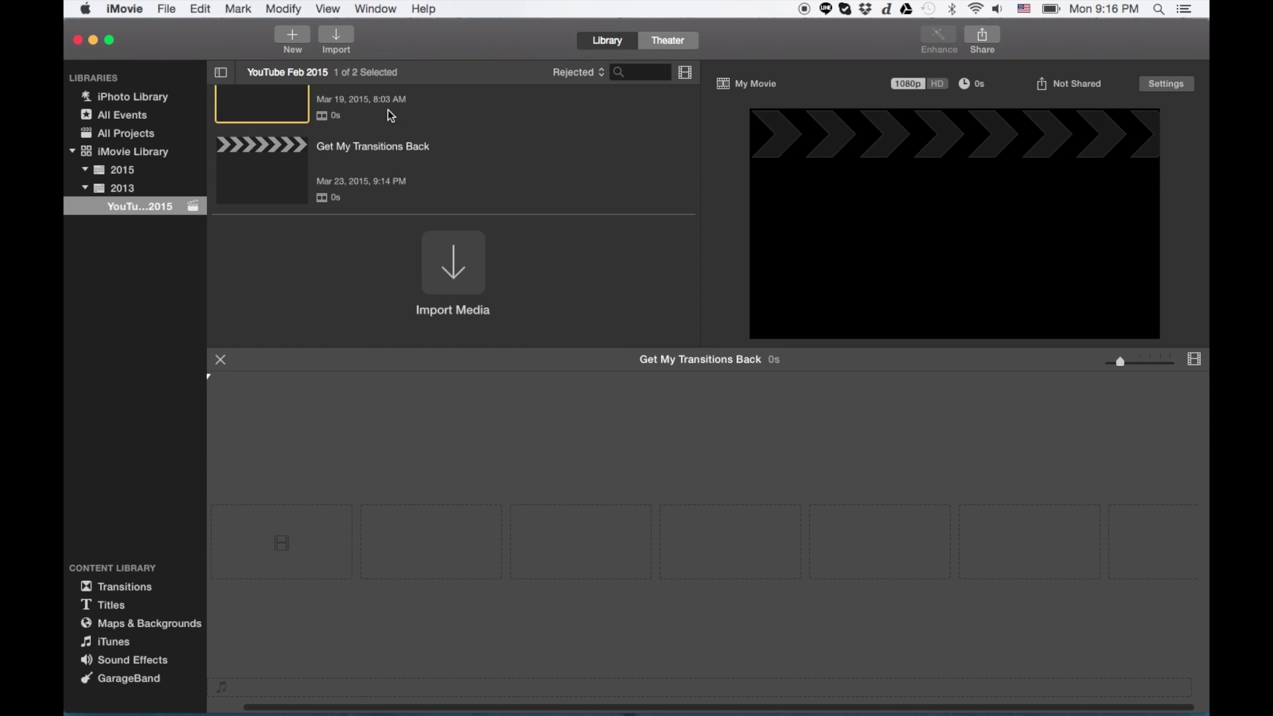
pyautogui.click(222, 73)
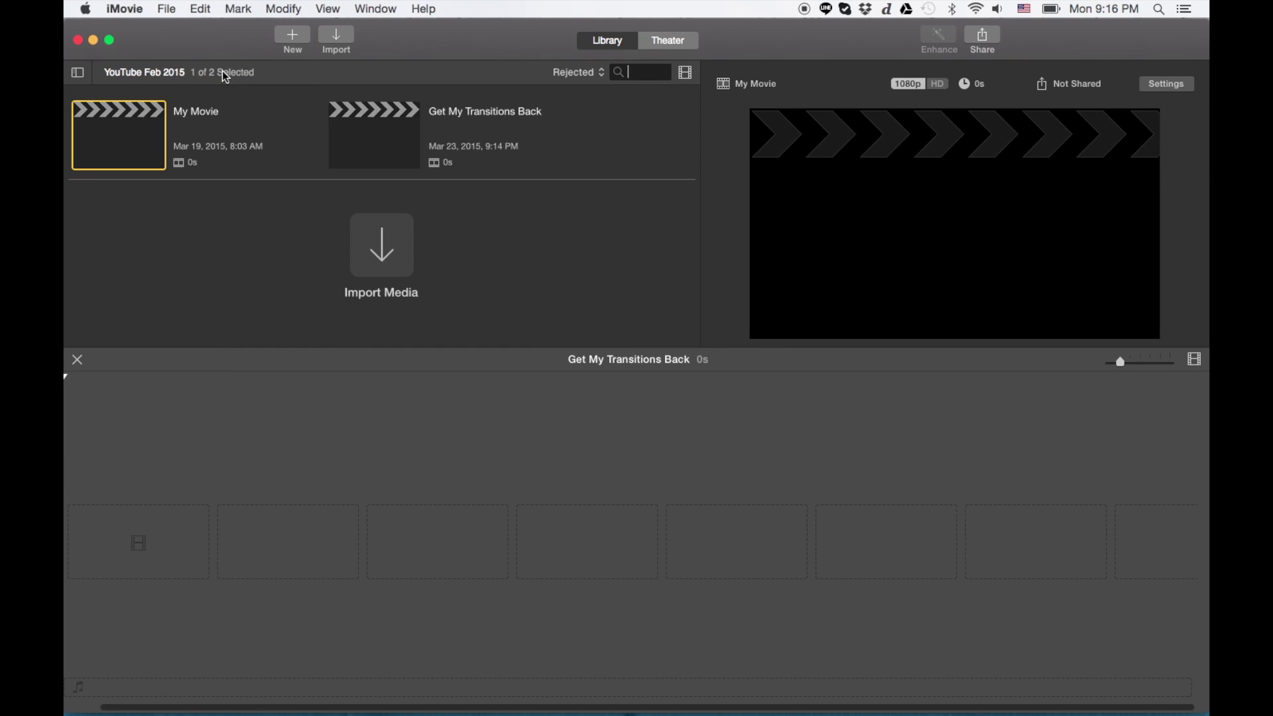
pyautogui.click(78, 73)
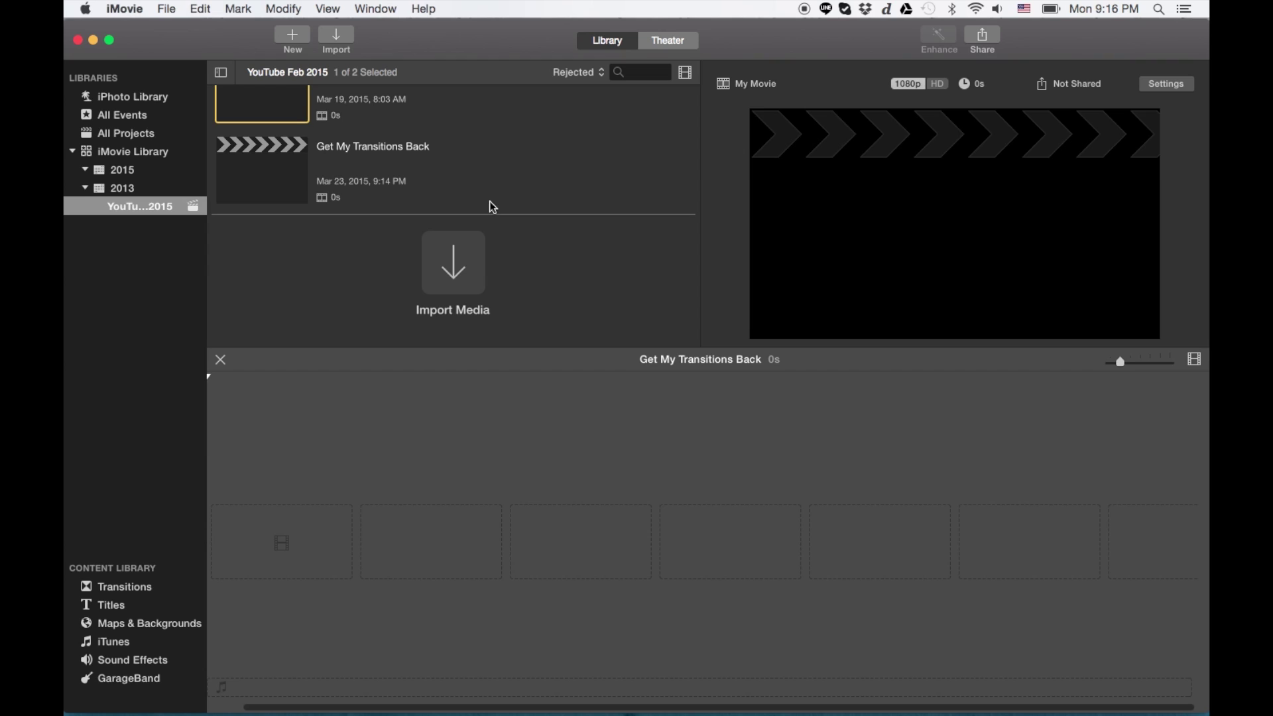